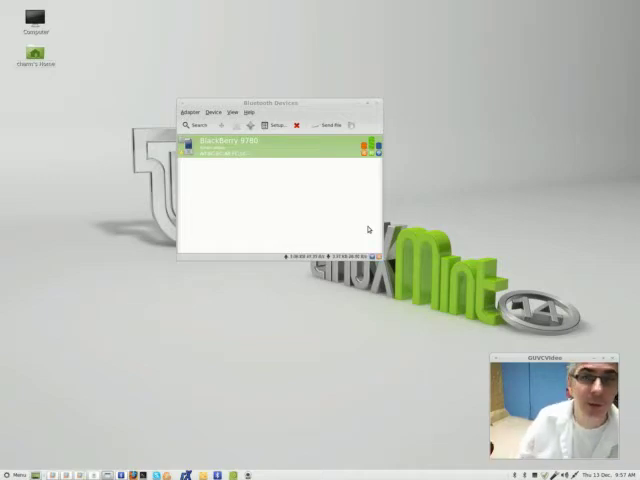
right_click(540, 420)
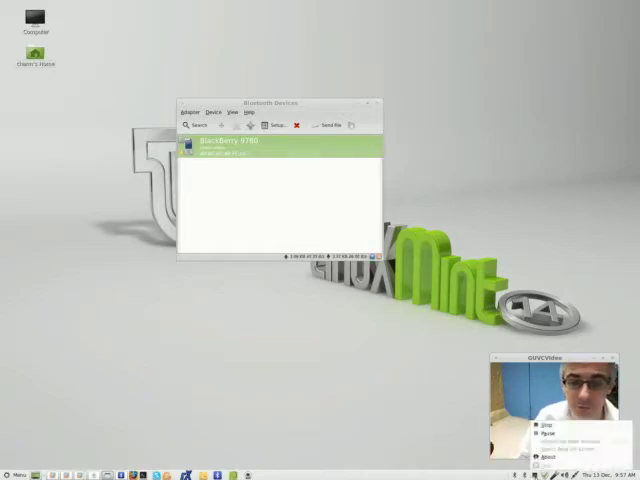